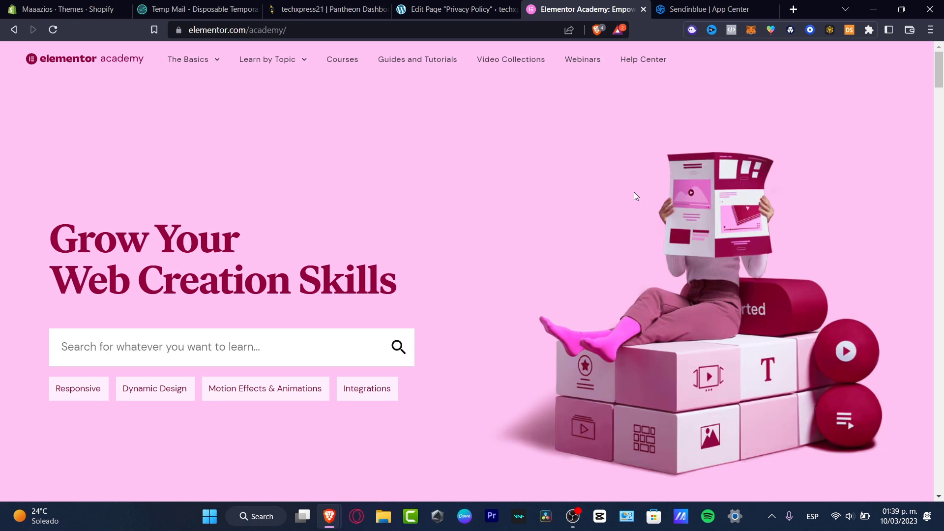
Switch to the Privacy Policy page's WordPress editor and launch Elementor on it
click(494, 7)
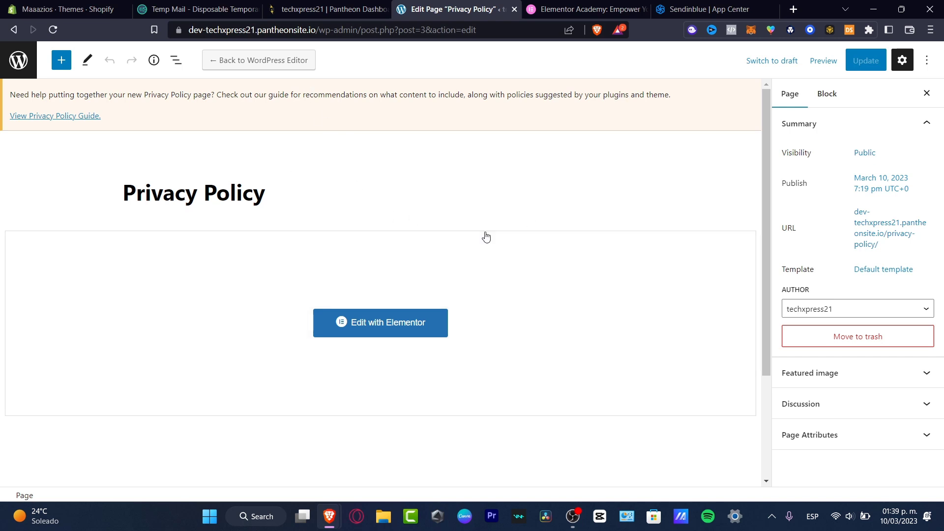
click(409, 326)
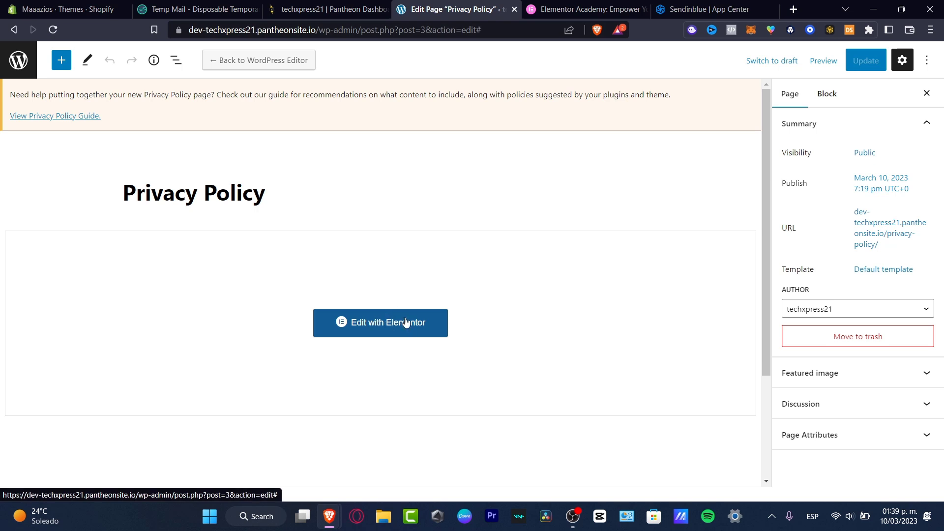
click(384, 318)
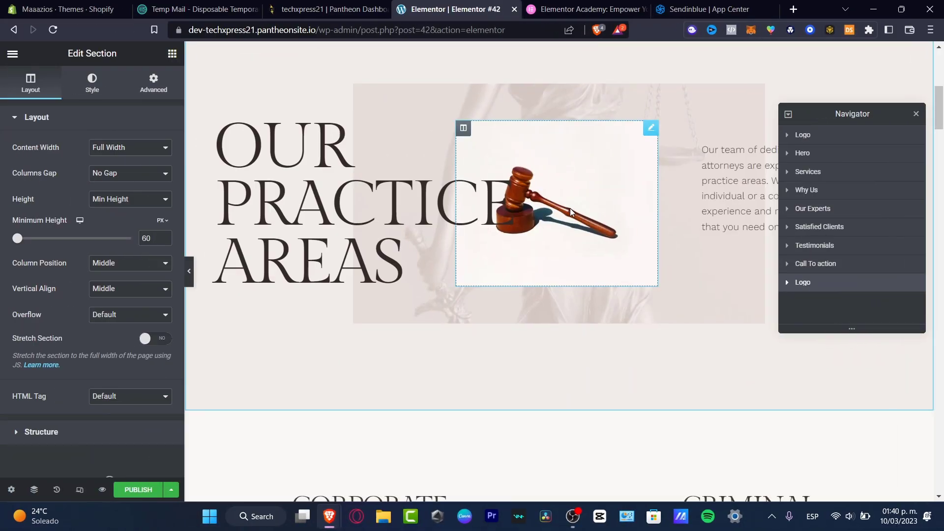
scroll(571, 208, down, 3)
scroll(570, 210, down, 3)
scroll(570, 213, down, 3)
scroll(570, 215, down, 3)
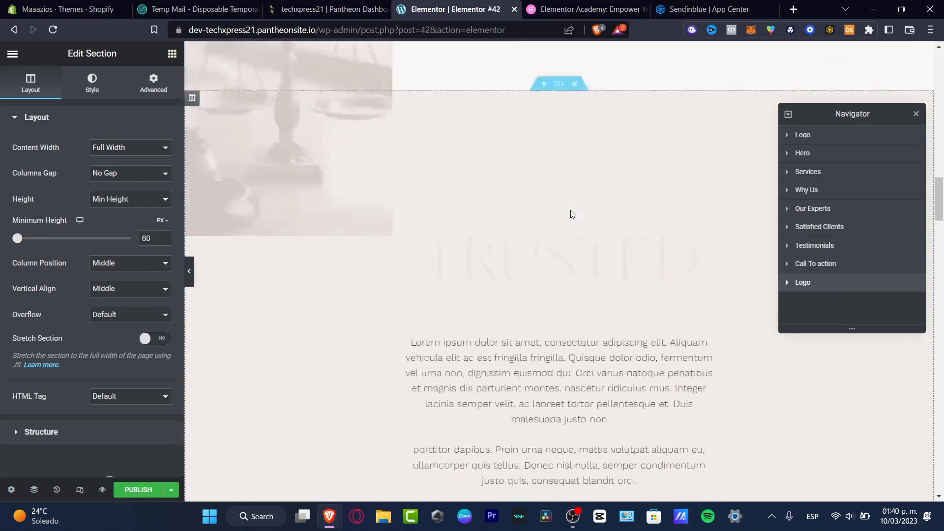
scroll(571, 214, down, 3)
scroll(570, 214, down, 3)
scroll(571, 214, down, 3)
scroll(571, 214, down, 3)
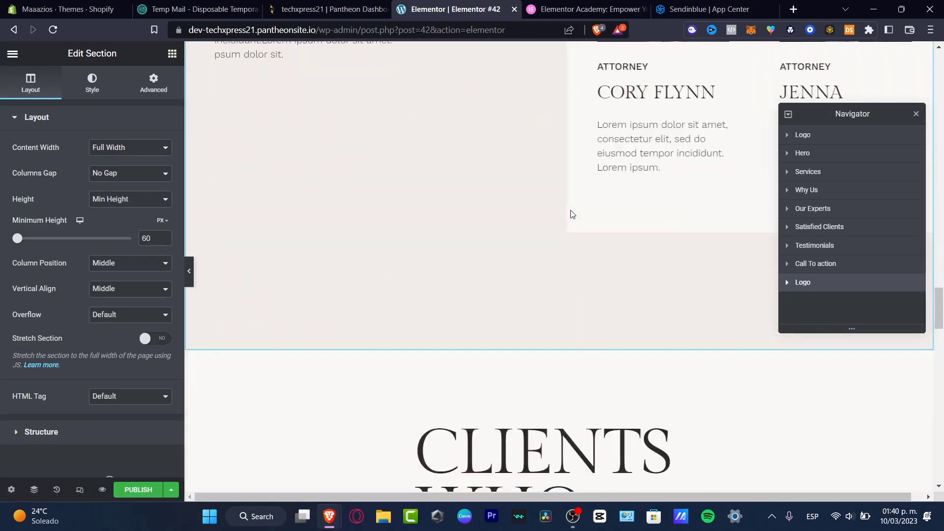
scroll(570, 213, down, 3)
scroll(571, 213, down, 3)
scroll(571, 213, down, 3)
scroll(570, 208, down, 5)
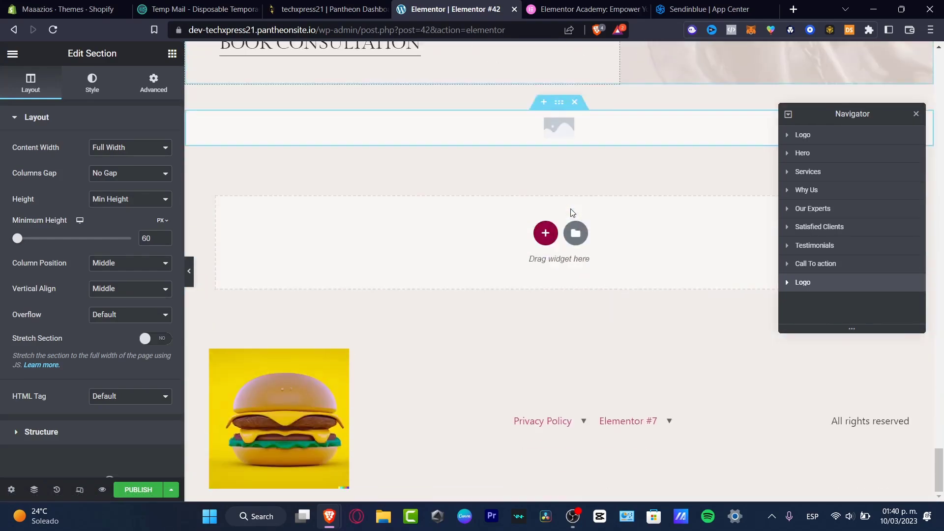
scroll(570, 210, up, 2)
scroll(570, 208, up, 3)
scroll(570, 212, down, 5)
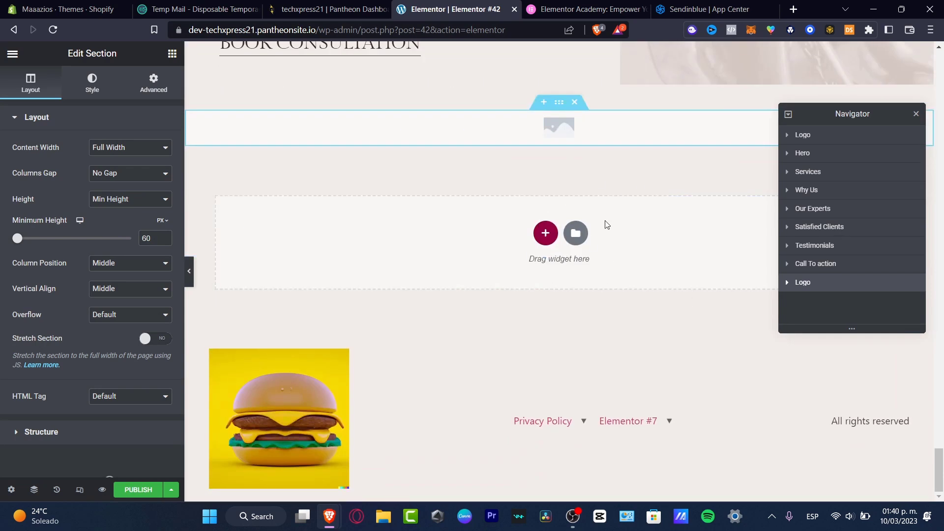
Show the template library's Blocks, filtered to the Subscribe category
click(575, 232)
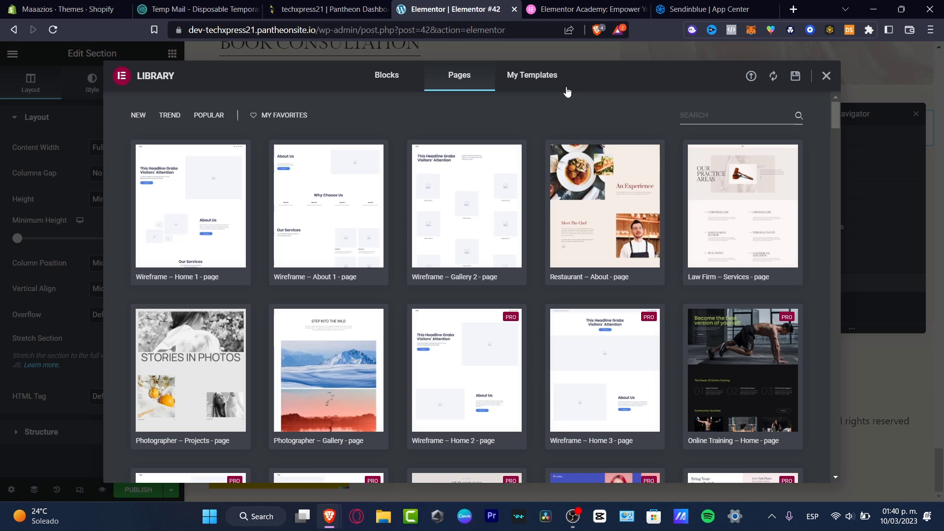
click(379, 80)
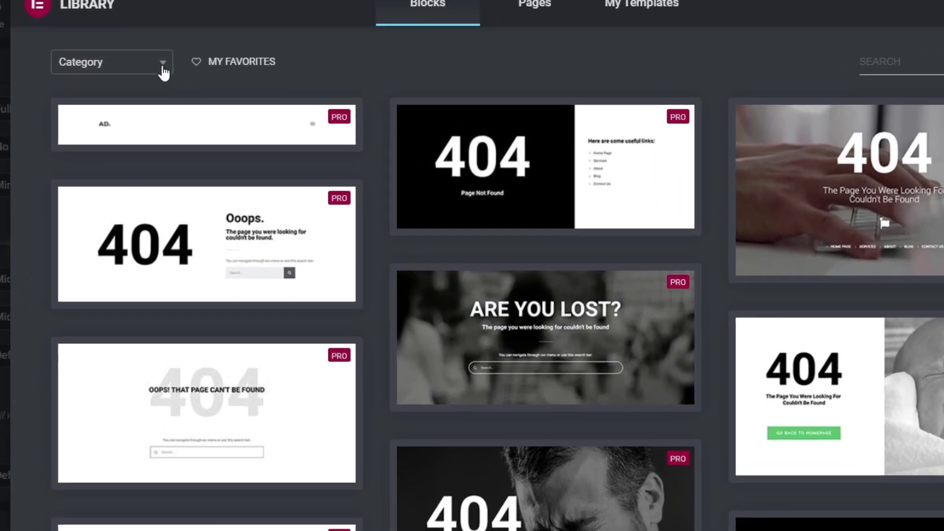
click(163, 66)
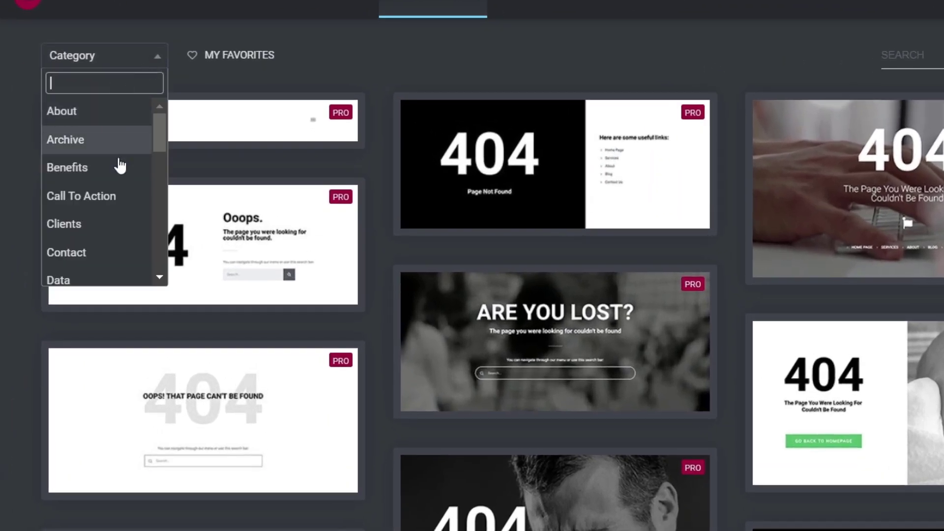
scroll(120, 166, down, 10)
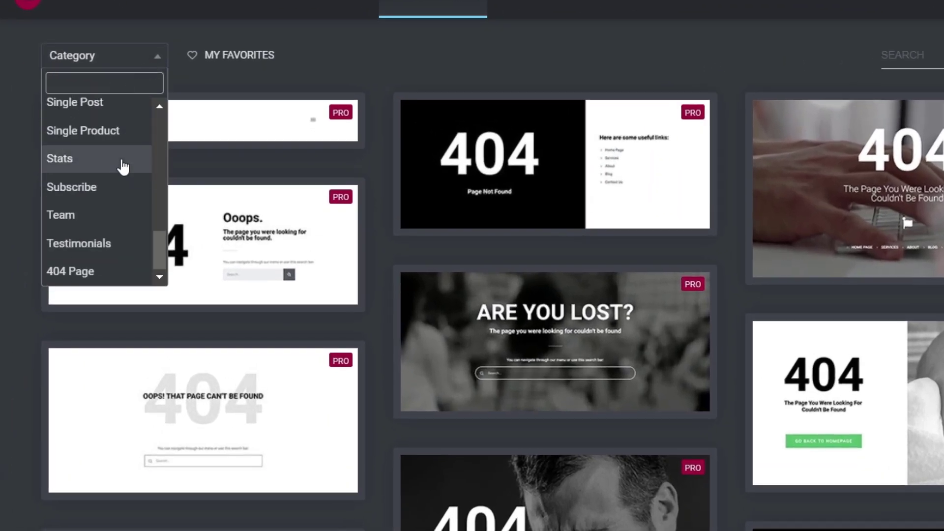
click(104, 198)
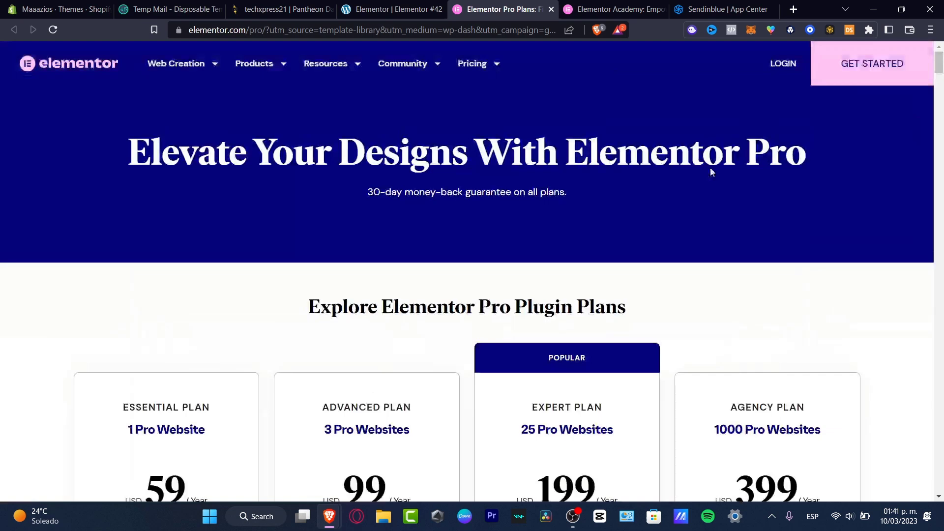
Close the template library and try the Pro-locked Form widget from the widget list
click(413, 8)
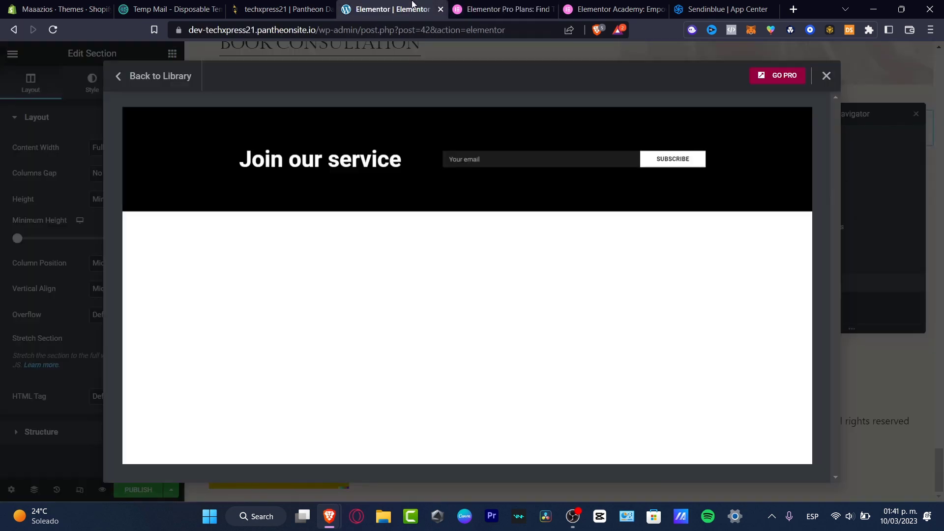
click(828, 76)
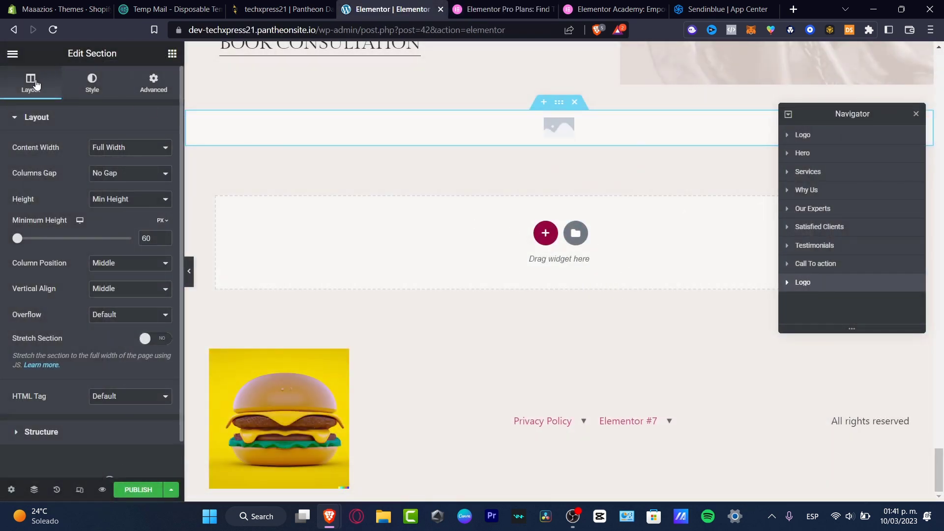
click(12, 56)
click(14, 56)
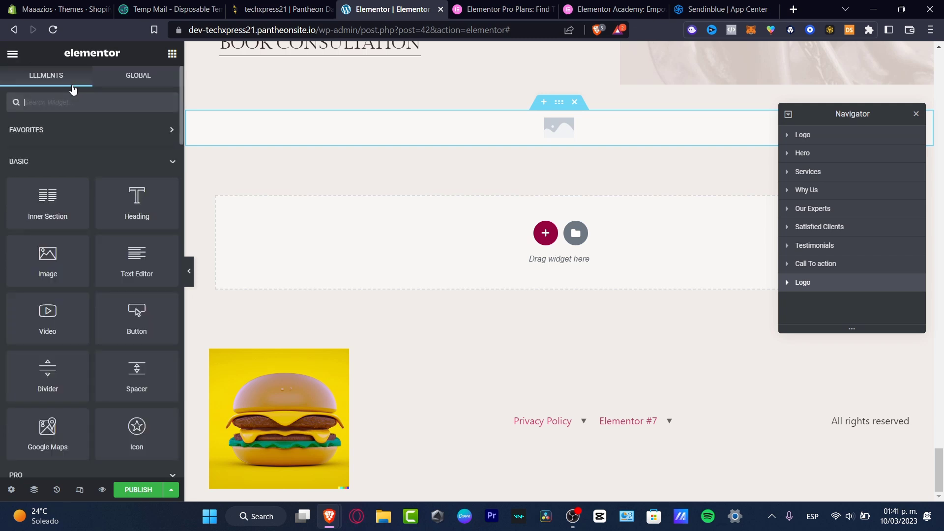
text(form)
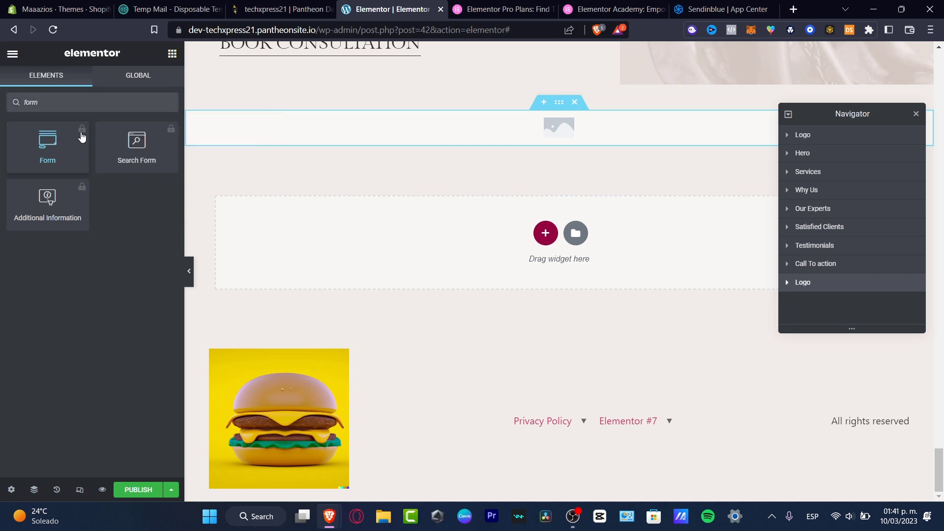
click(62, 143)
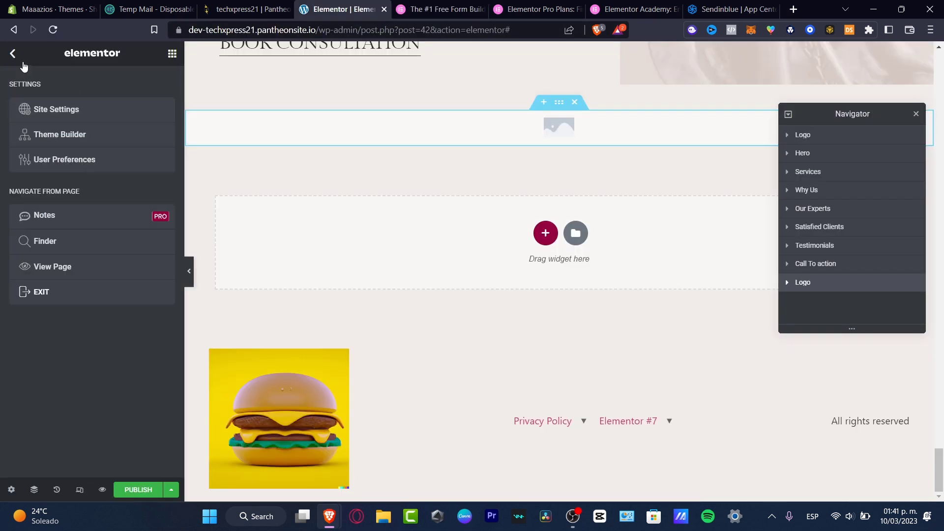
Drop a 'Click here' button into the empty section and add a 'Subscribe Here' heading
click(13, 53)
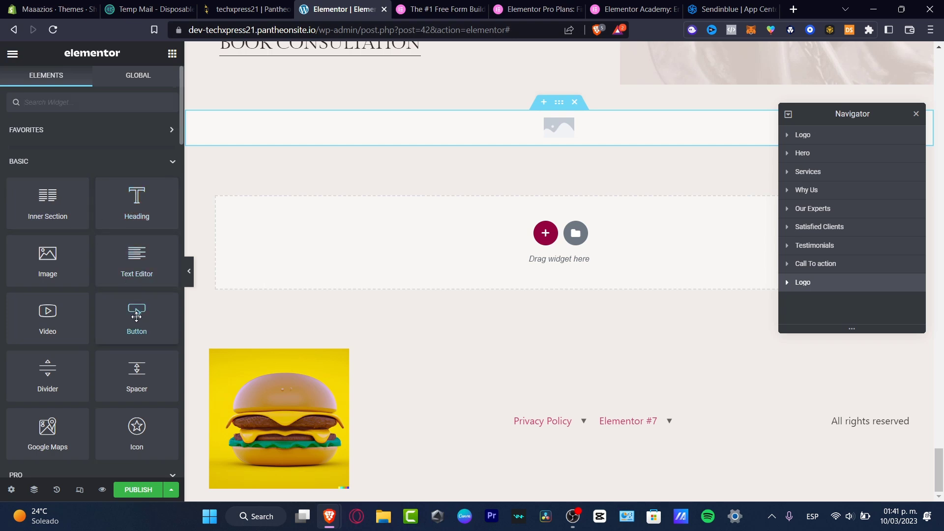
drag(137, 315, 583, 222)
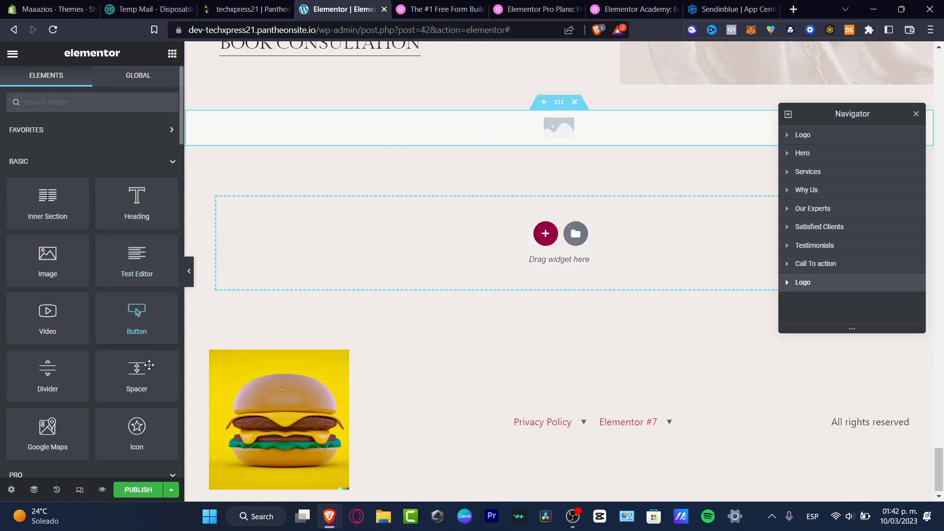
click(12, 54)
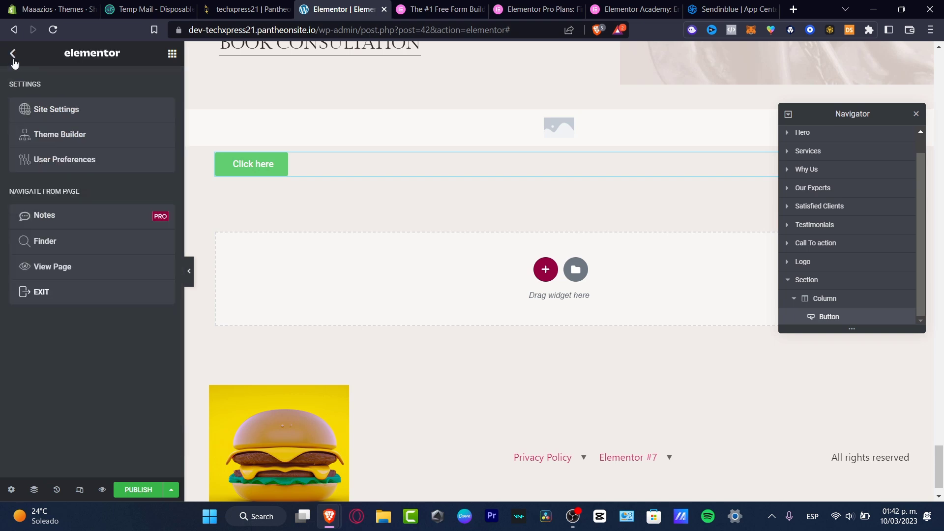
text(Subscribe Here)
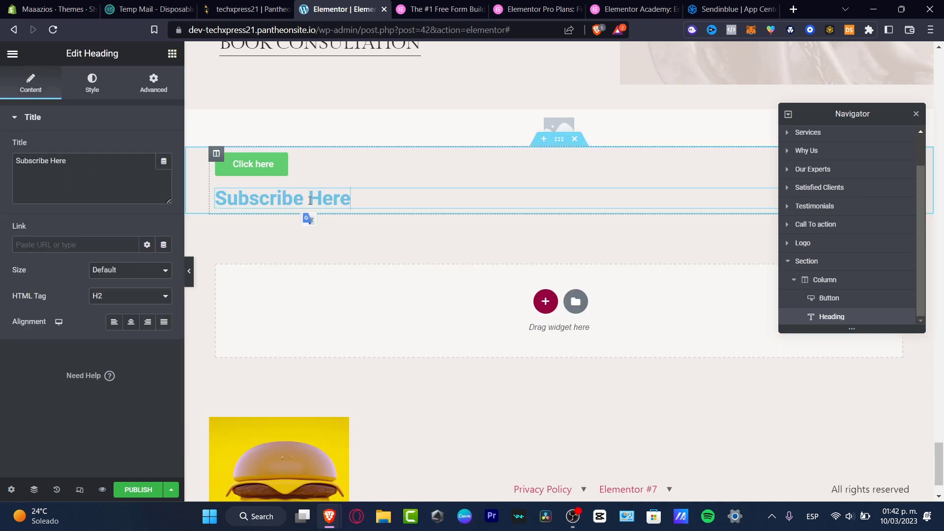
click(269, 170)
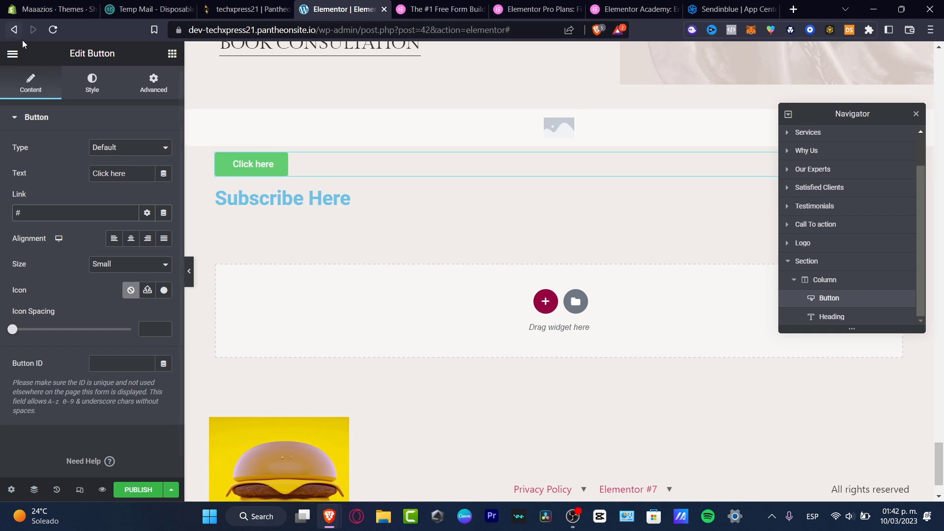
click(12, 54)
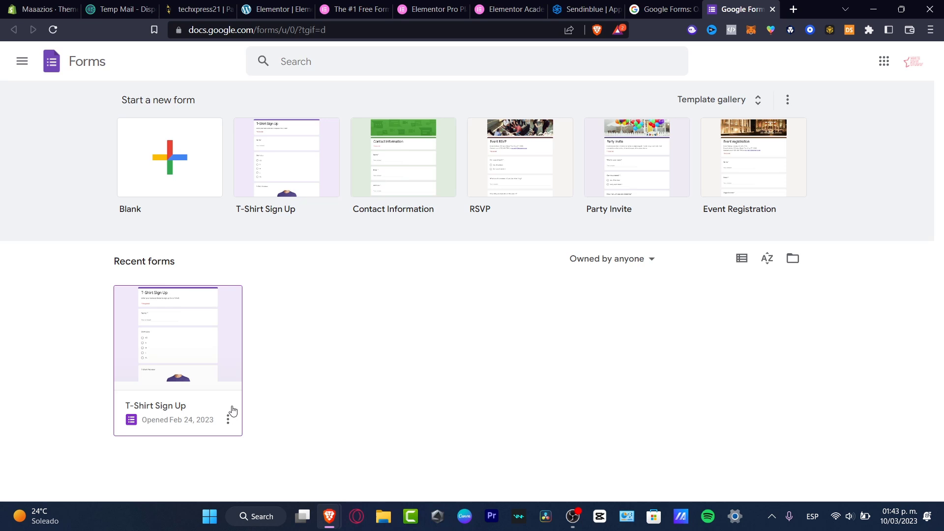
Open the T-Shirt Sign Up form separately via its card's options menu
click(228, 420)
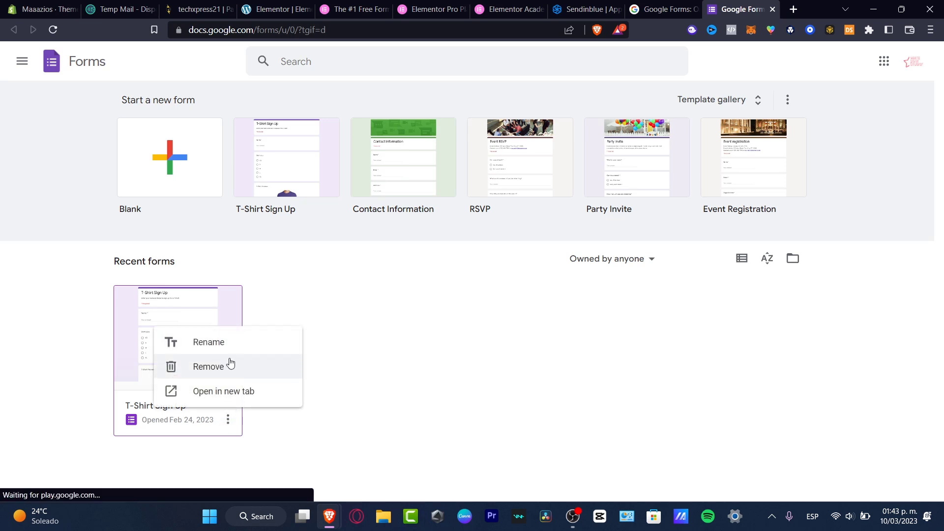
click(165, 340)
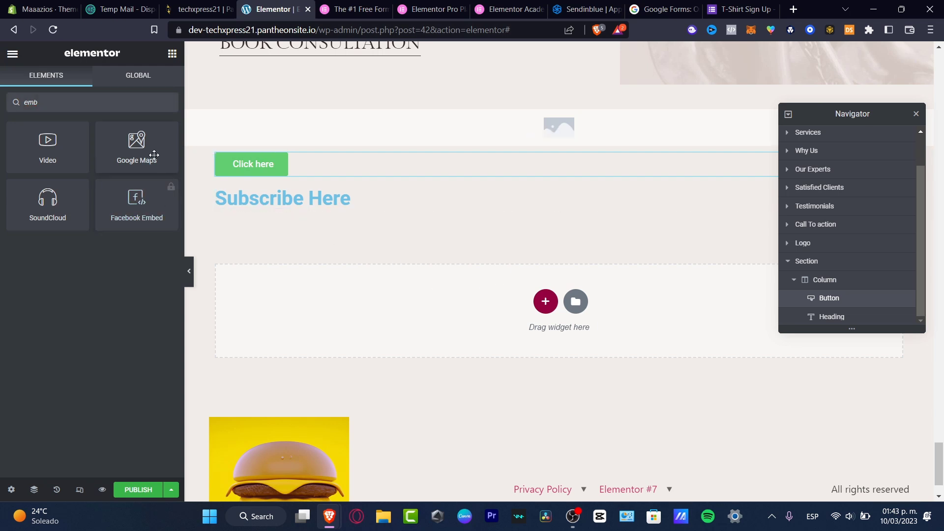
Add two blank lines beneath the Subscribe Here heading text
click(128, 78)
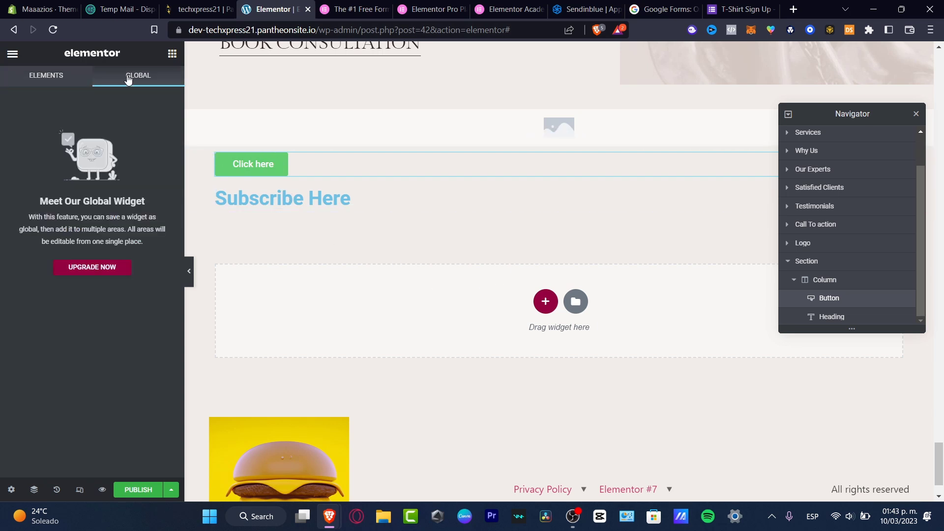
mouse_move(401, 196)
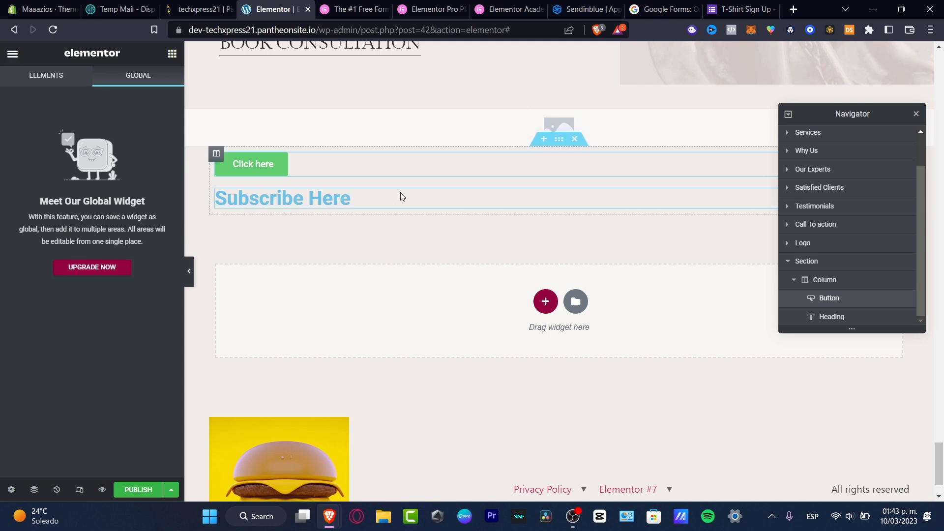
click(407, 199)
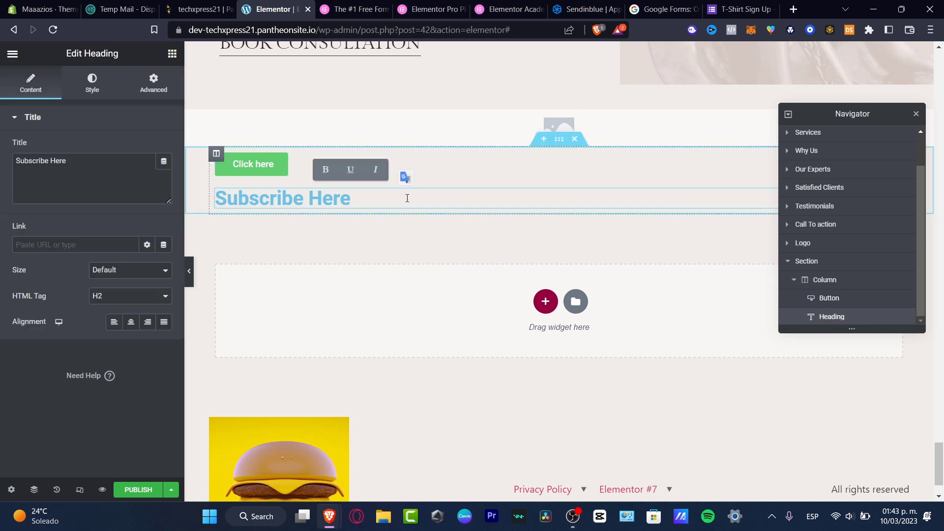
key(Return)
key(Return)
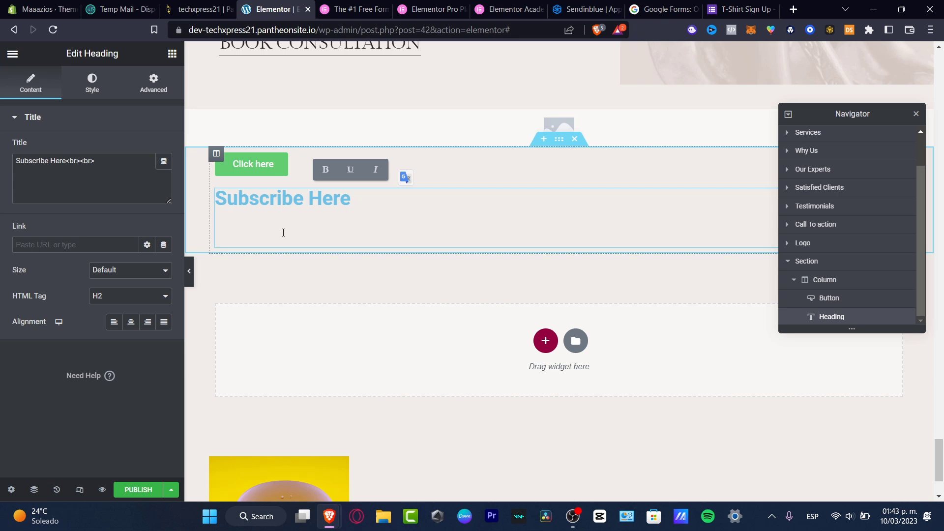
key(Return)
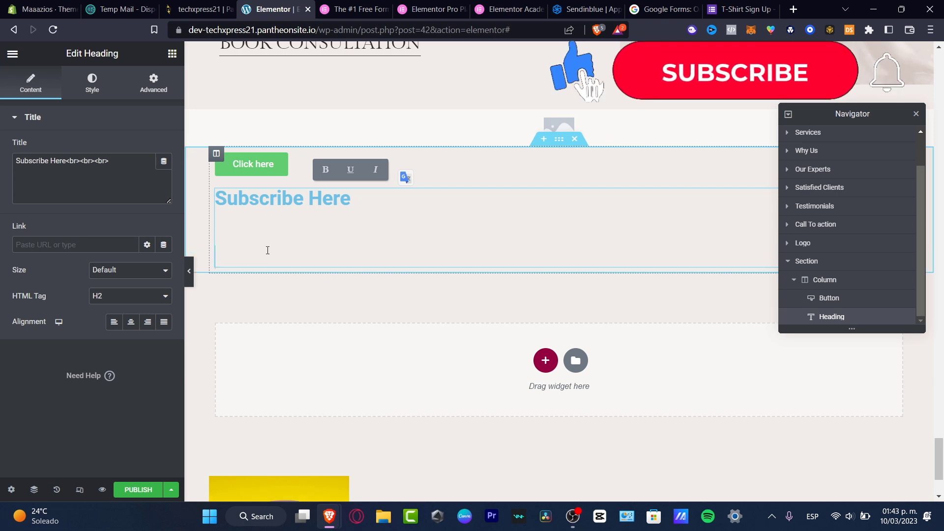
Paste the form's iframe embed code into the heading, then delete it again
key(ctrl+v)
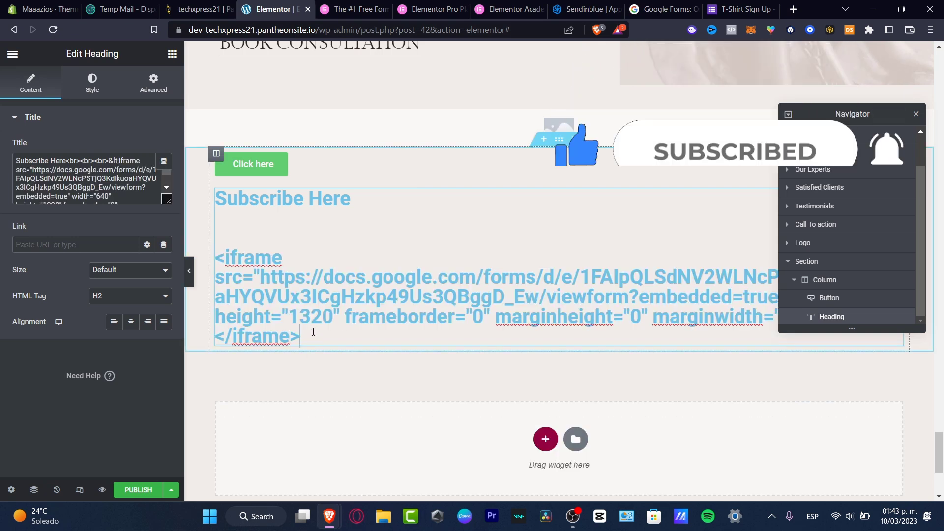
drag(317, 336, 214, 256)
key(BackSpace)
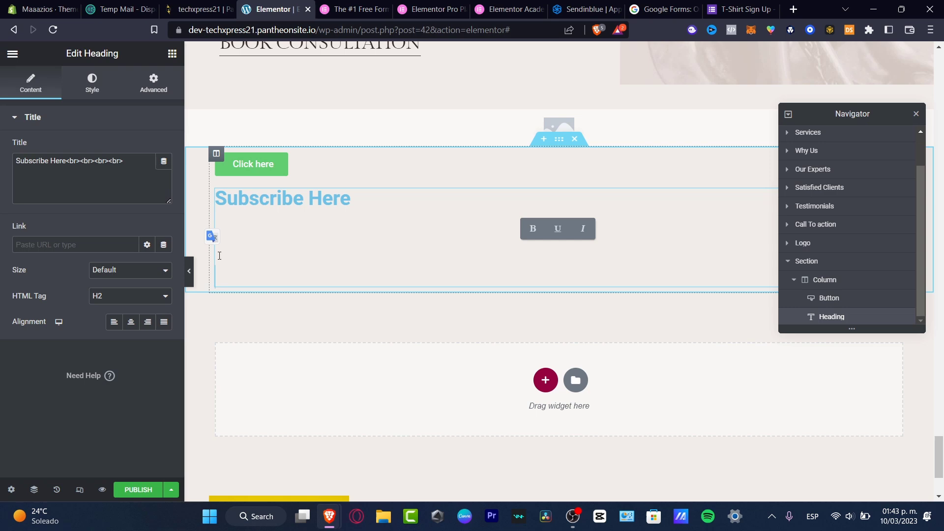